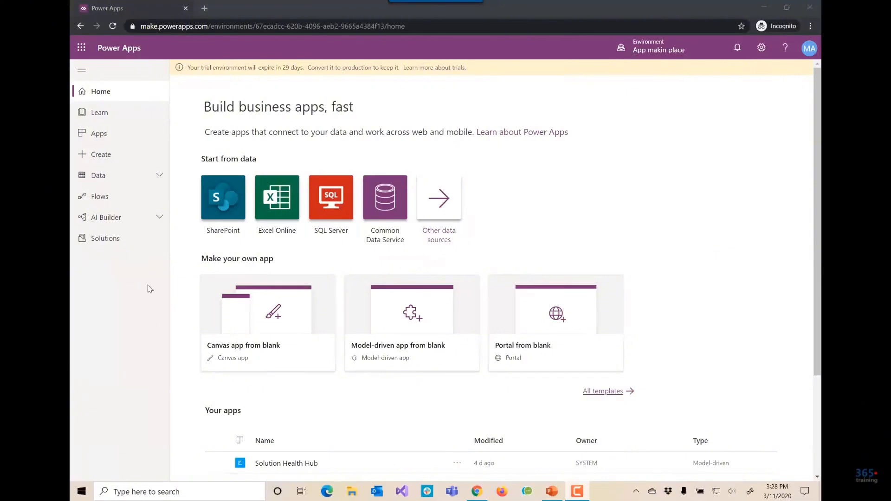
Open the MakingApps solution and start a new model-driven app in it
click(111, 249)
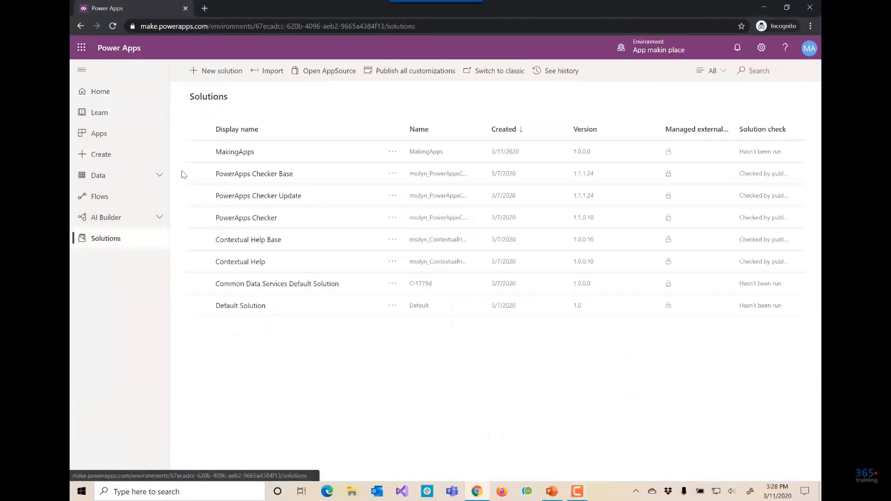
click(232, 153)
click(217, 69)
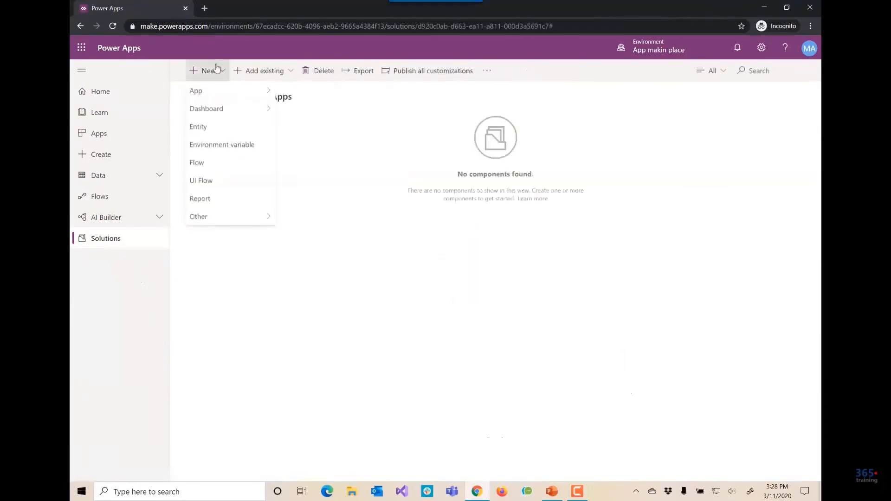
mouse_move(253, 92)
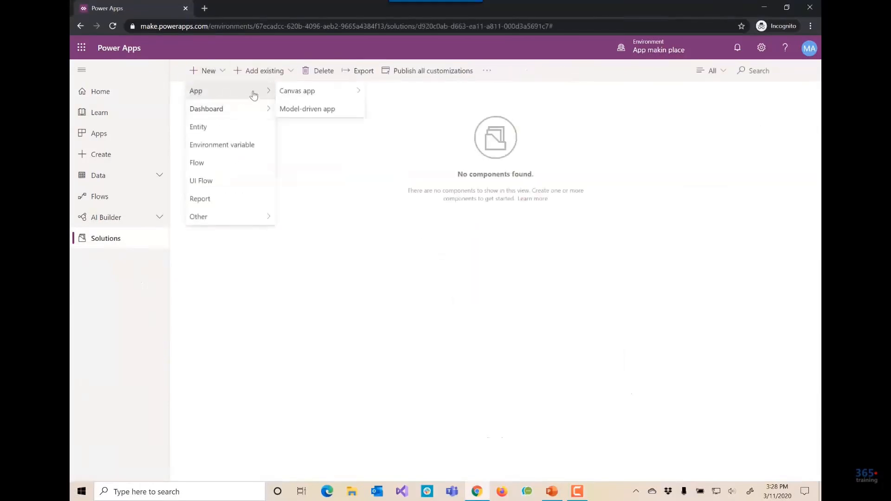
click(306, 113)
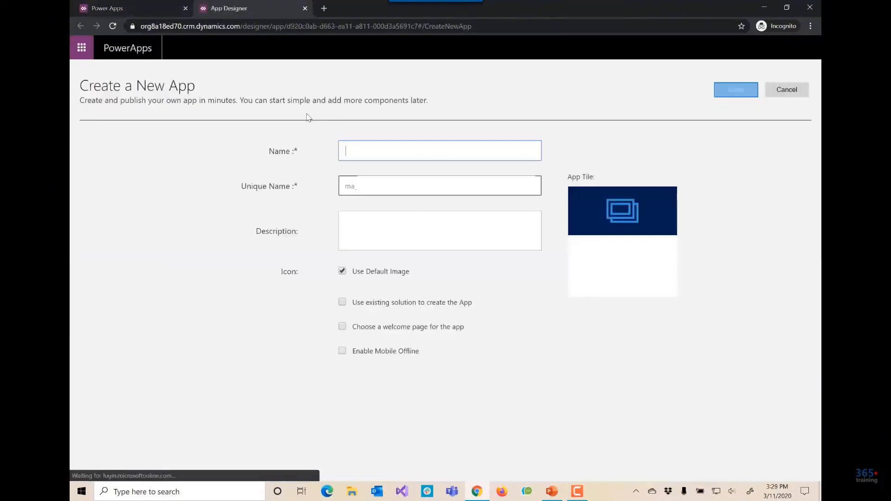
Create the app with the name "My new app" and angel_smile.png as its icon instead of the default image
text(My)
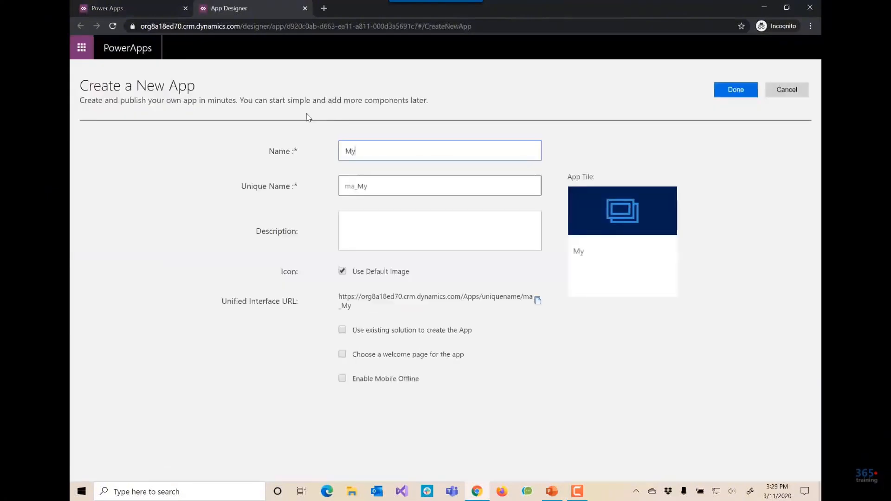
text( new app)
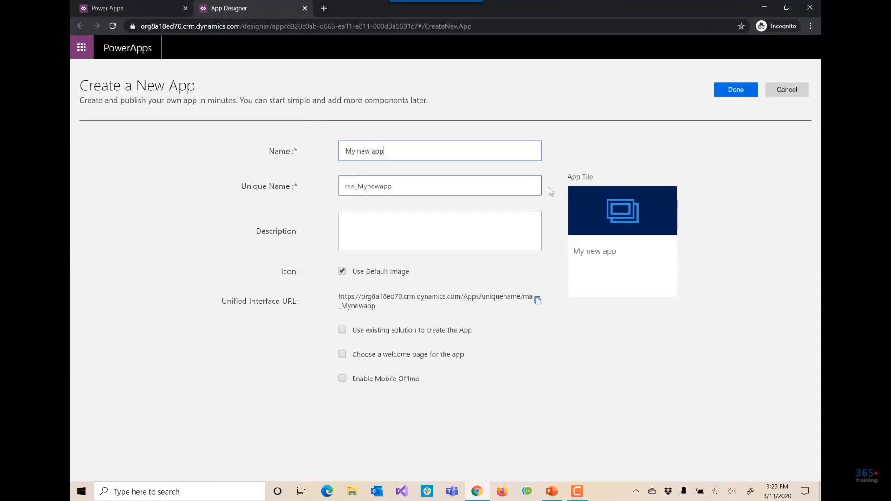
click(343, 271)
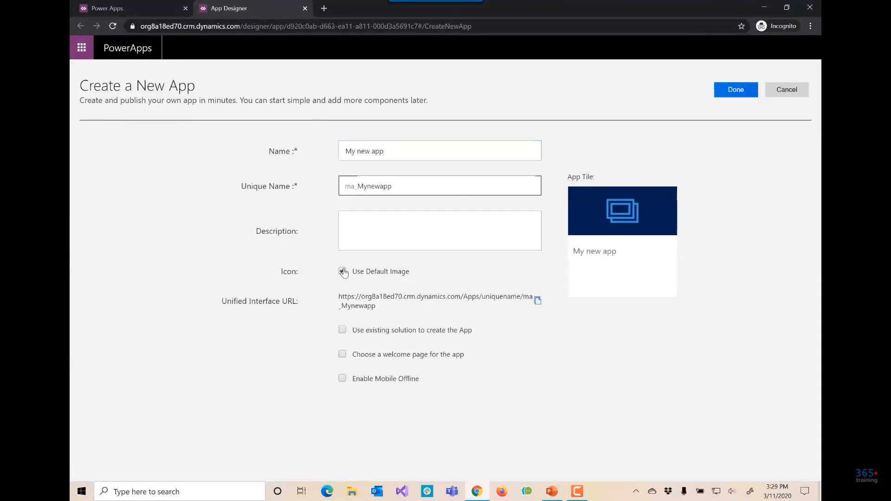
click(536, 303)
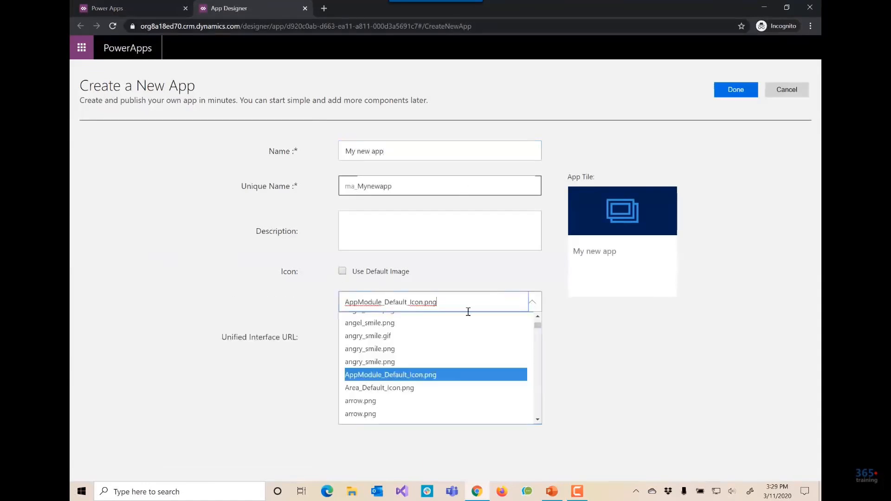
click(382, 324)
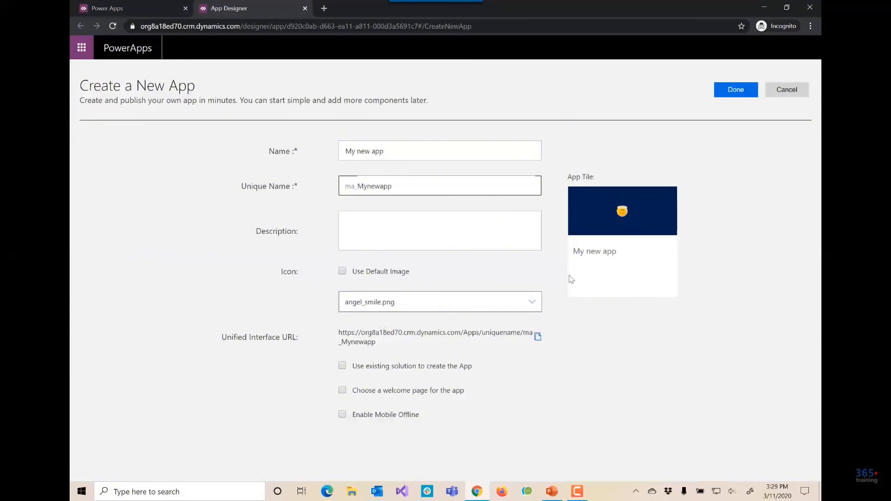
click(729, 89)
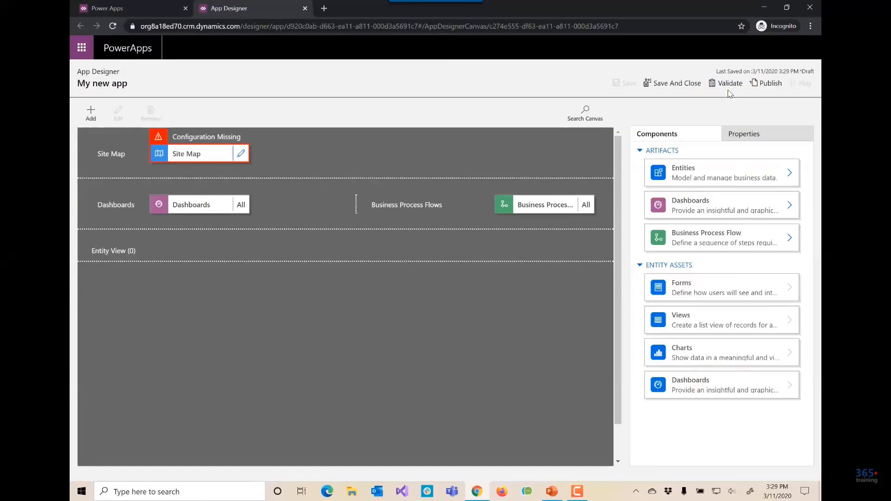
Open the app's site map for editing and title its area "My new app"
click(242, 154)
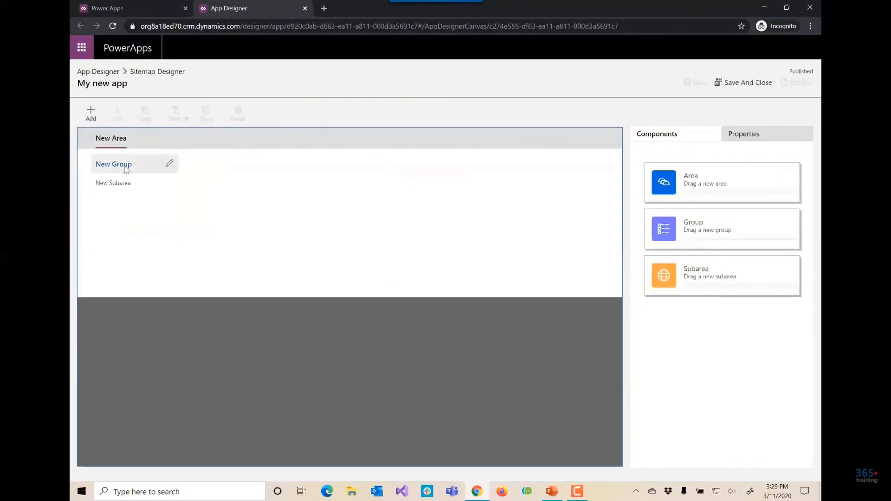
click(113, 140)
click(693, 203)
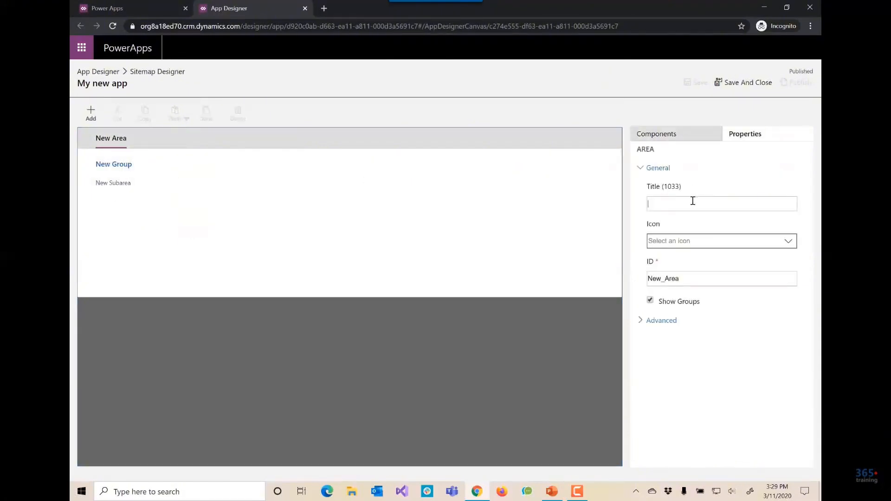
text(My new app)
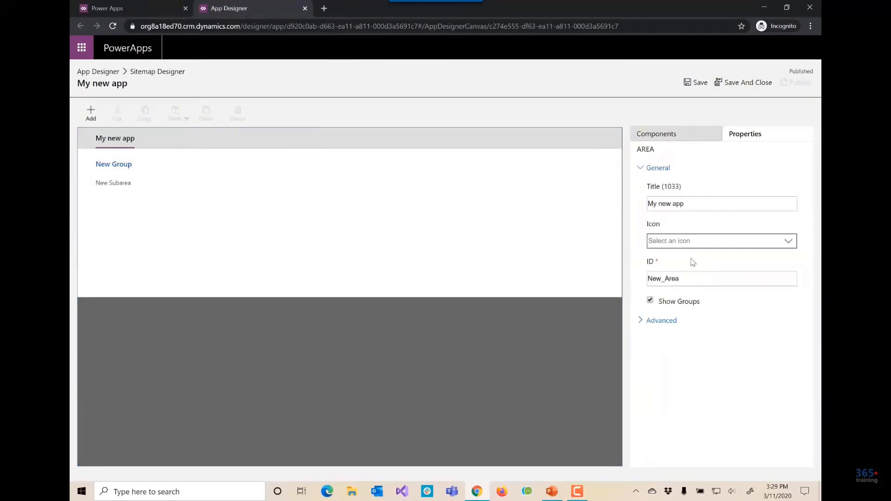
Title the site map's new group "Customers"
click(124, 163)
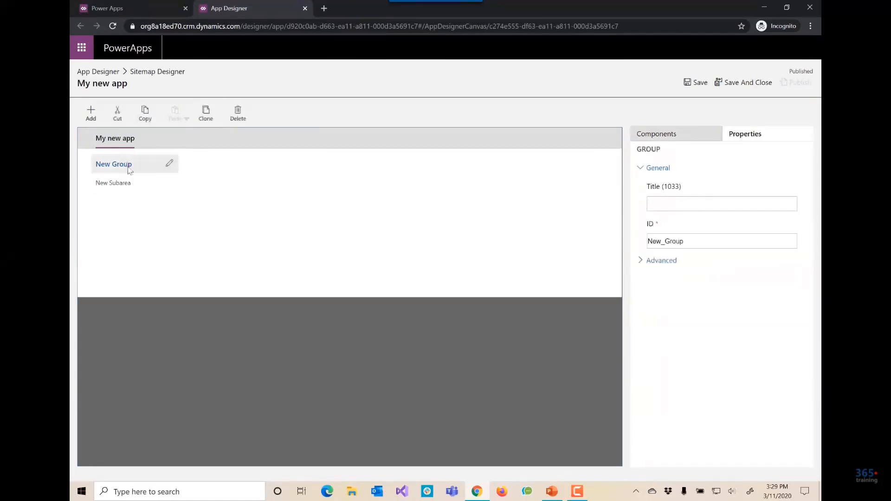
click(665, 206)
text(Customer)
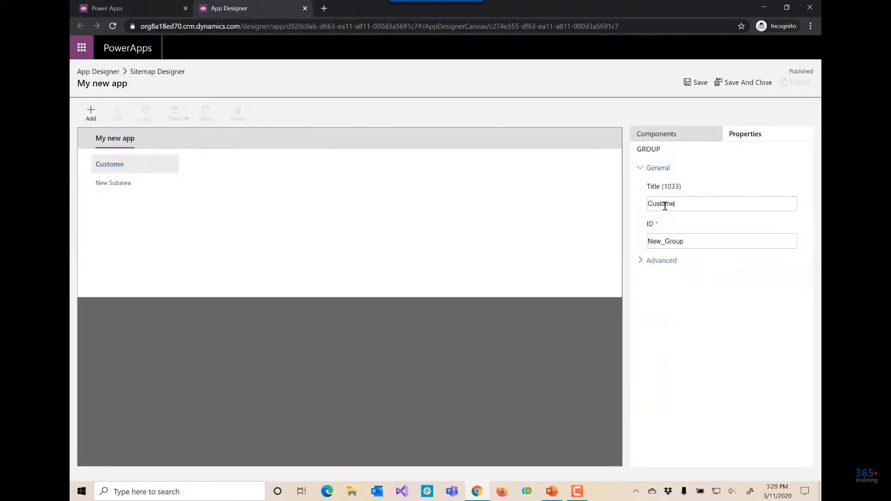
text(s)
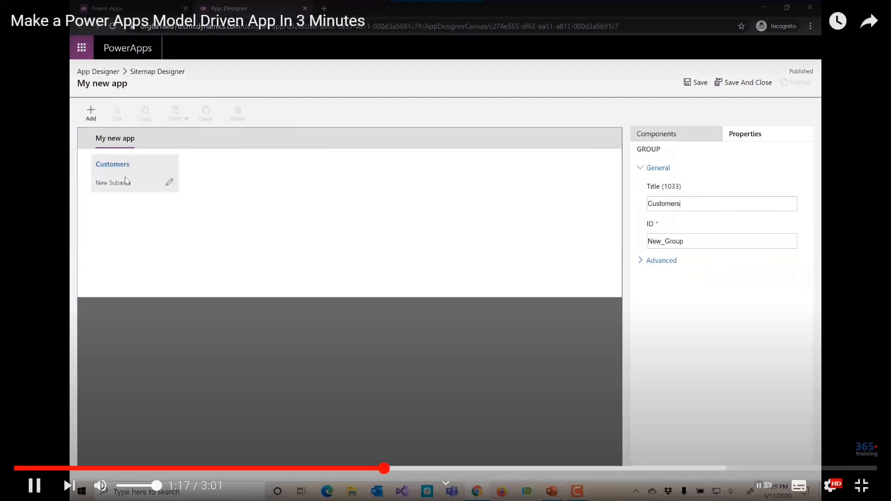
Configure the existing subarea under Customers as type Entity, using the Account entity
click(125, 181)
click(740, 204)
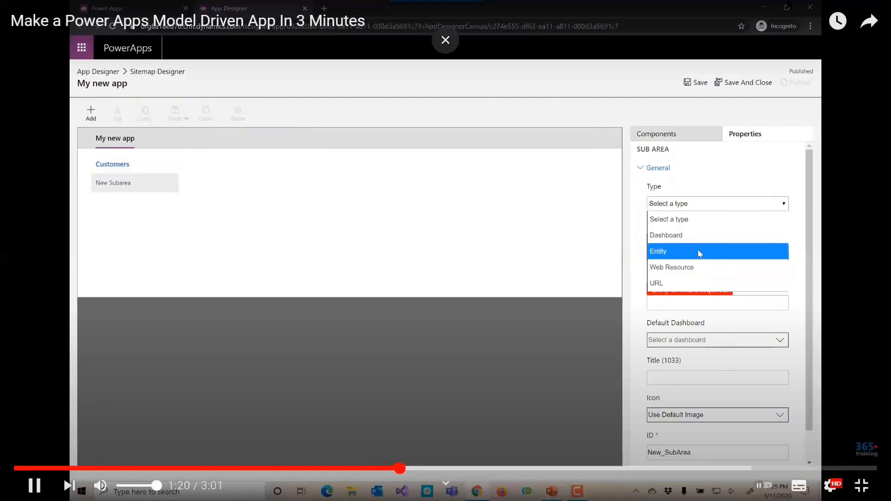
click(699, 251)
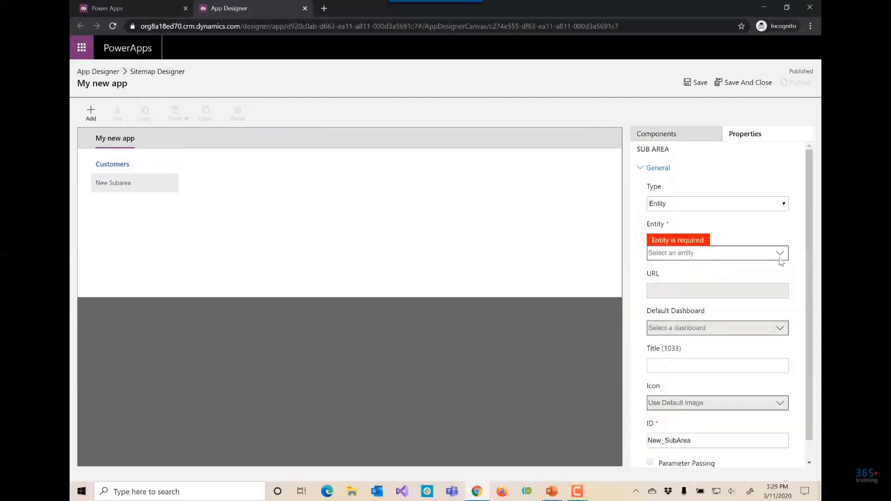
click(780, 253)
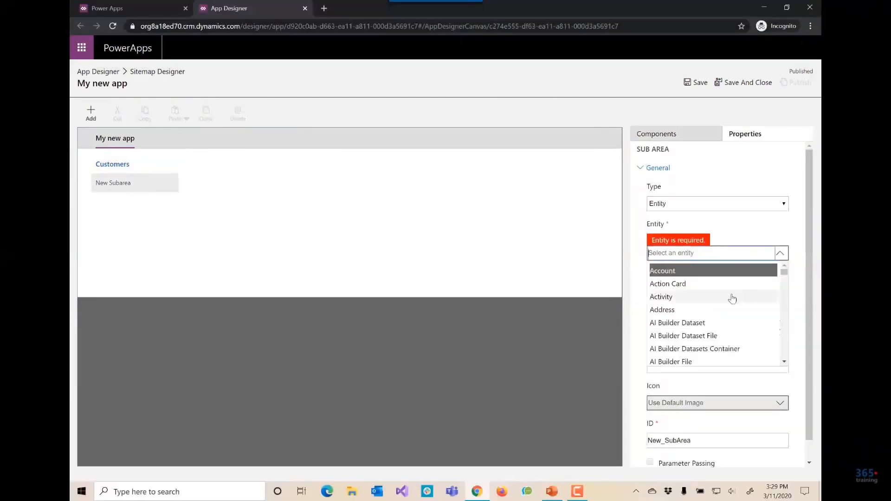
click(668, 270)
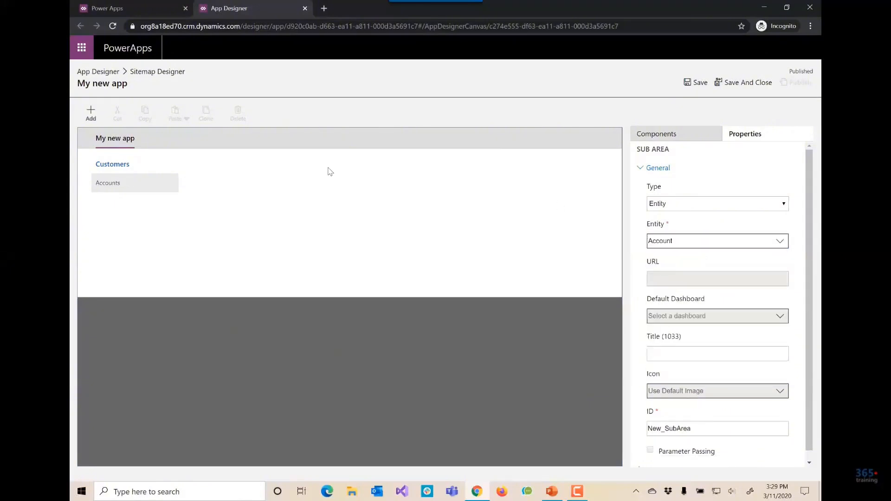
Add a second subarea under Customers with type Entity, using the Contact entity
click(91, 112)
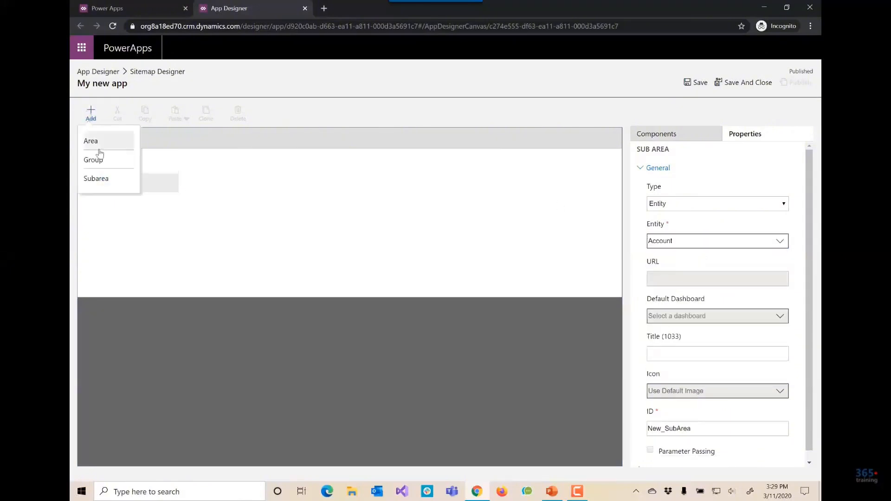
click(94, 178)
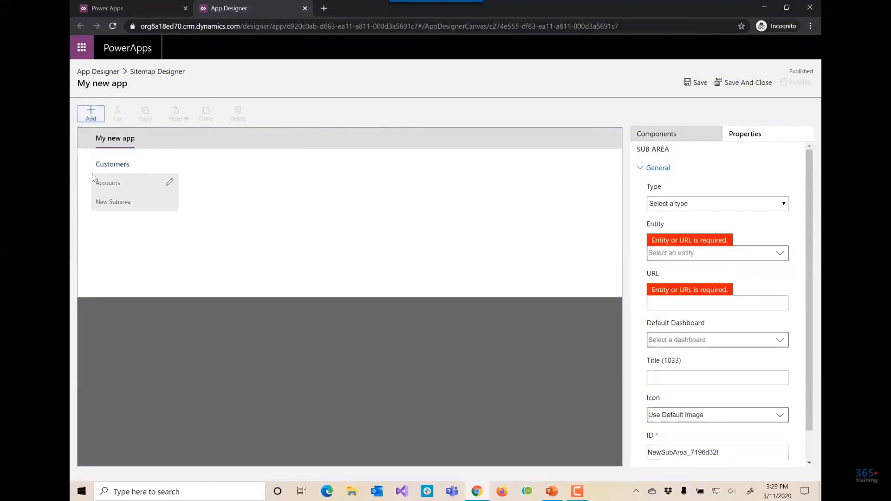
click(715, 207)
click(692, 250)
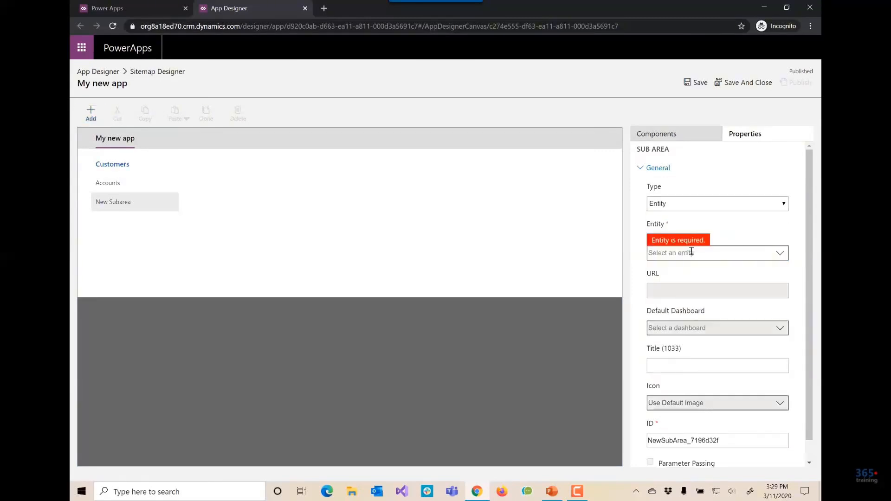
click(780, 253)
scroll(724, 301, down, 3)
scroll(723, 301, down, 10)
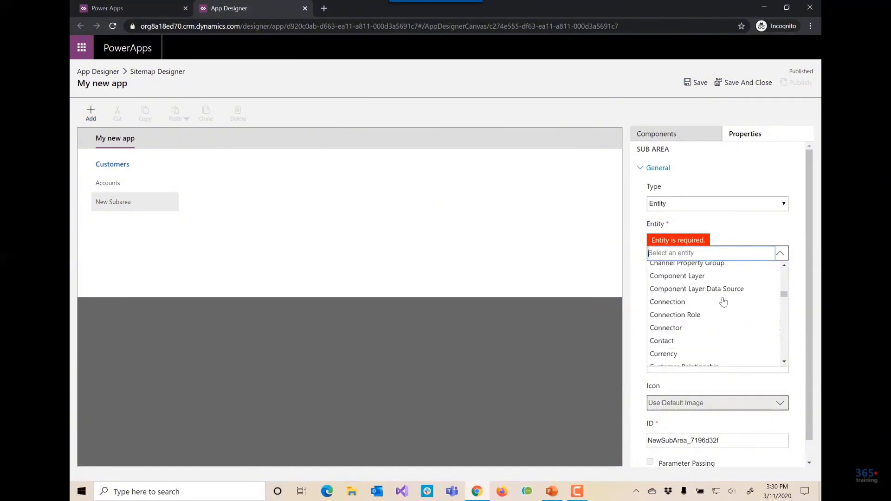
click(668, 341)
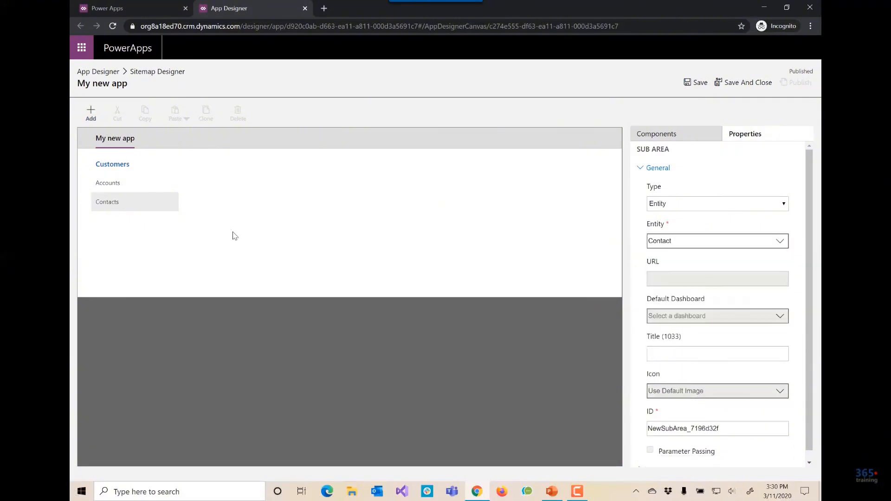
Save and publish the site map, returning to the App Designer
click(697, 83)
click(788, 83)
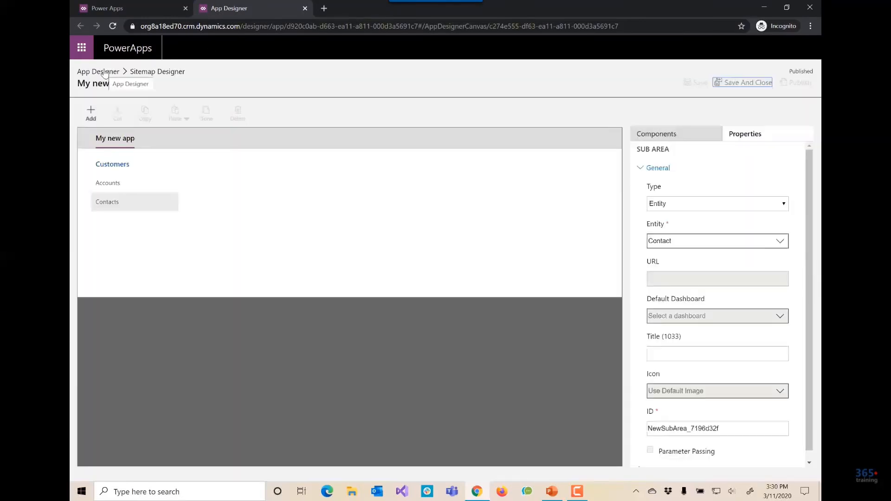
click(105, 72)
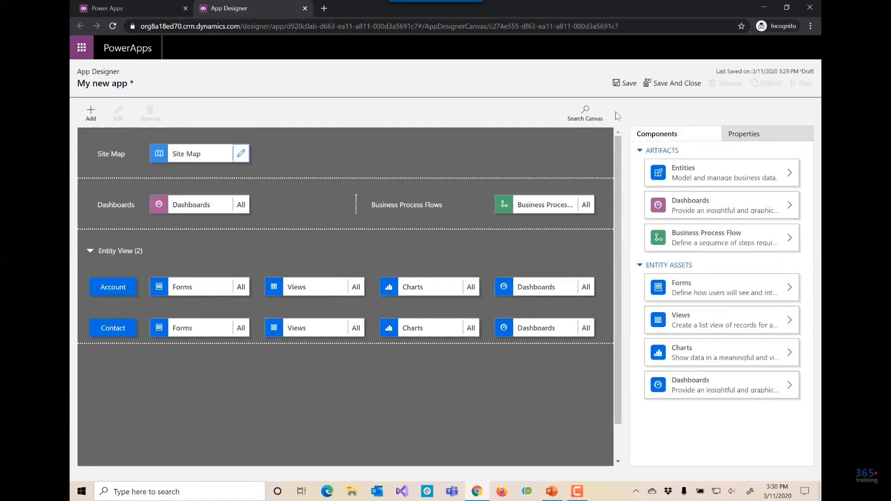
Save the app and validate it, expanding the details of the validation warnings
click(619, 86)
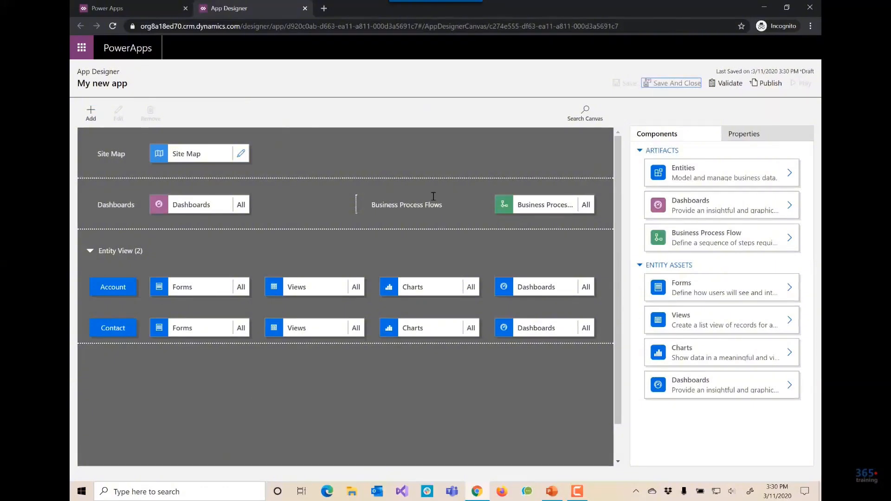
click(725, 83)
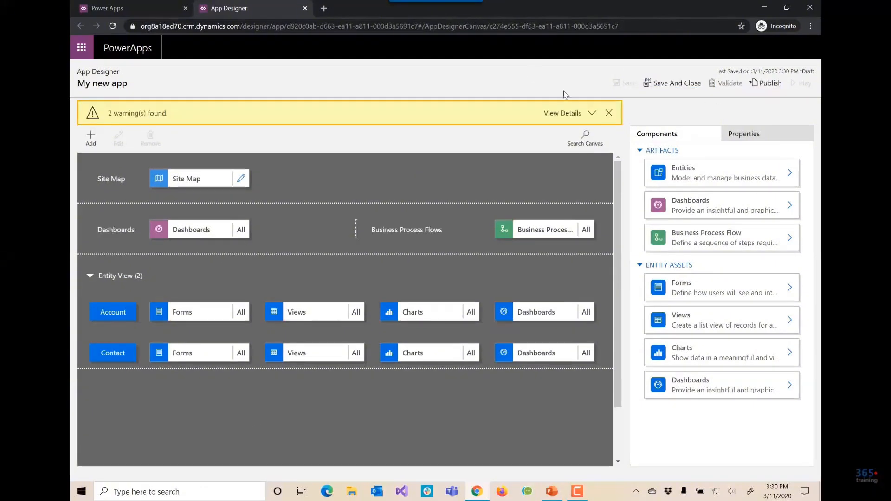
click(583, 116)
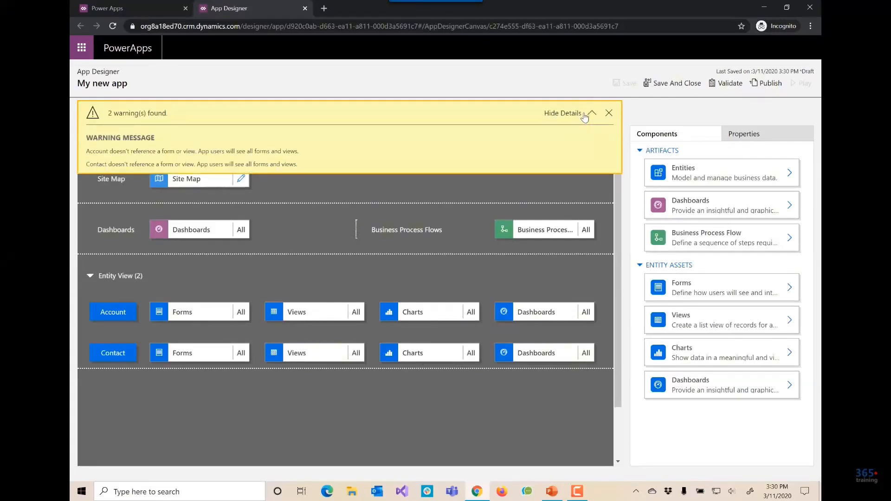
Publish the app and run it
click(764, 89)
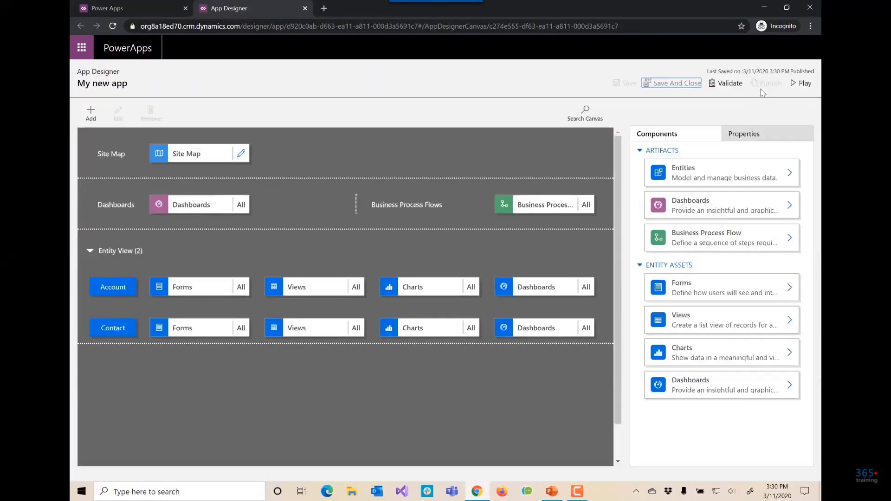
click(802, 84)
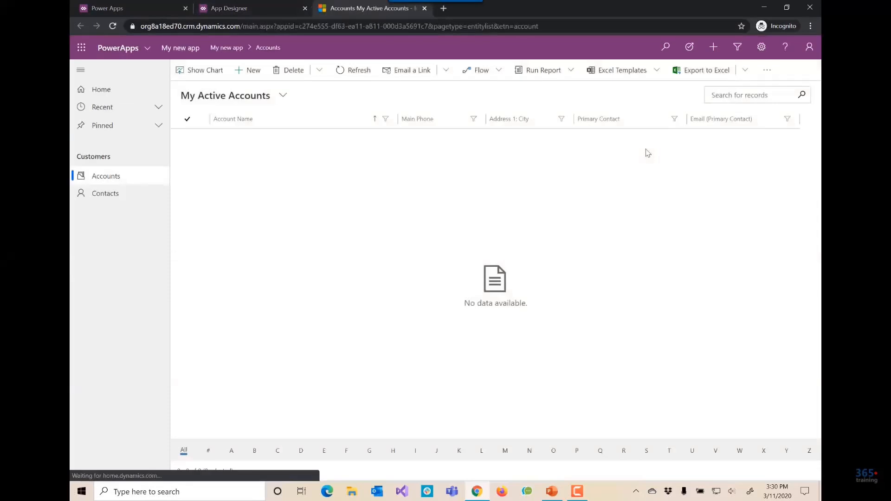
Create and save a new account record with the account name "My new account"
click(247, 71)
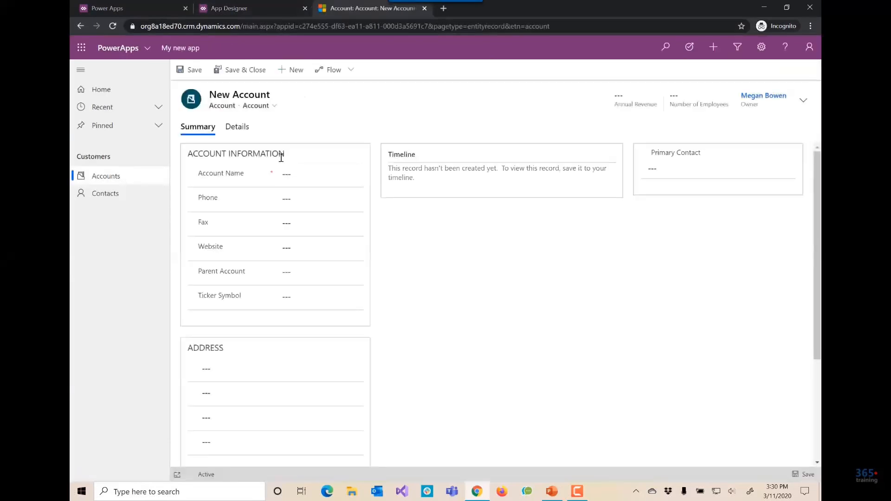
text(My new account)
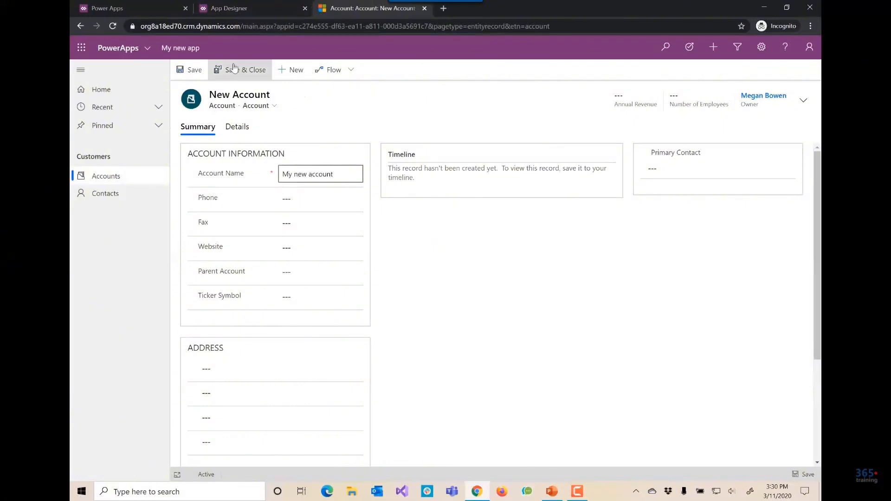
click(187, 68)
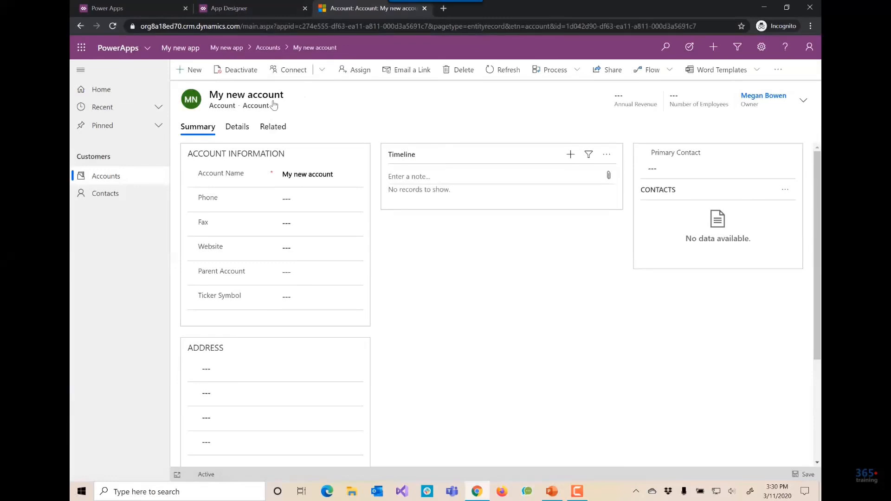
Check the account's available forms, and quick-create a contact for it with first name New and last name Record
click(274, 105)
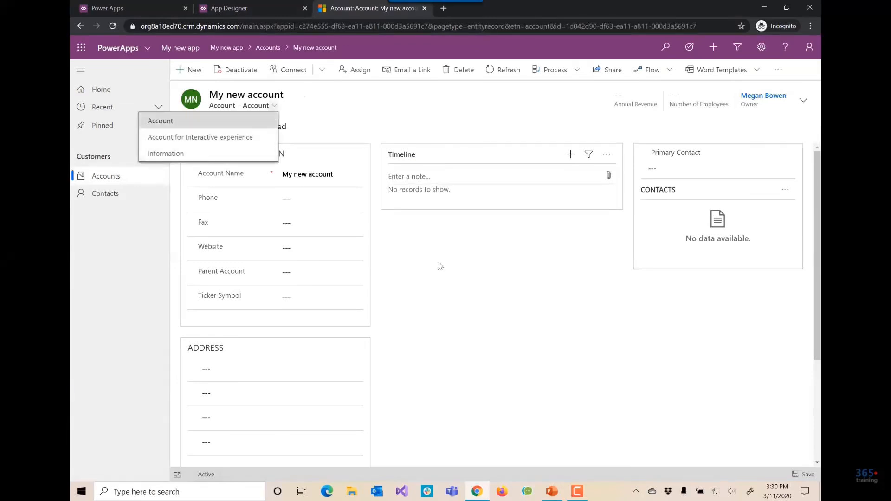
click(444, 278)
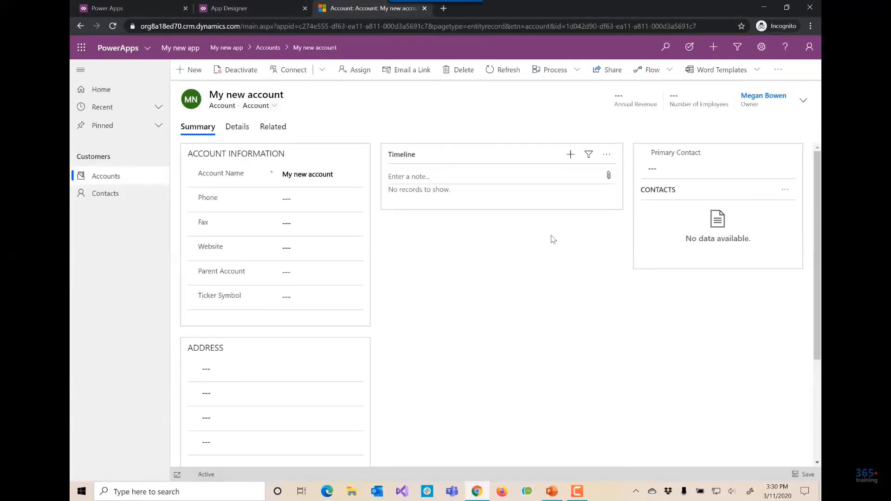
click(784, 190)
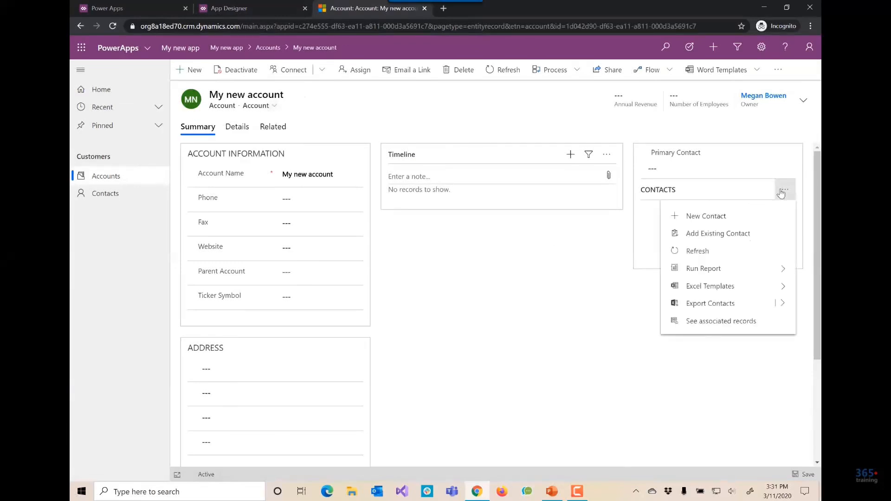
click(711, 224)
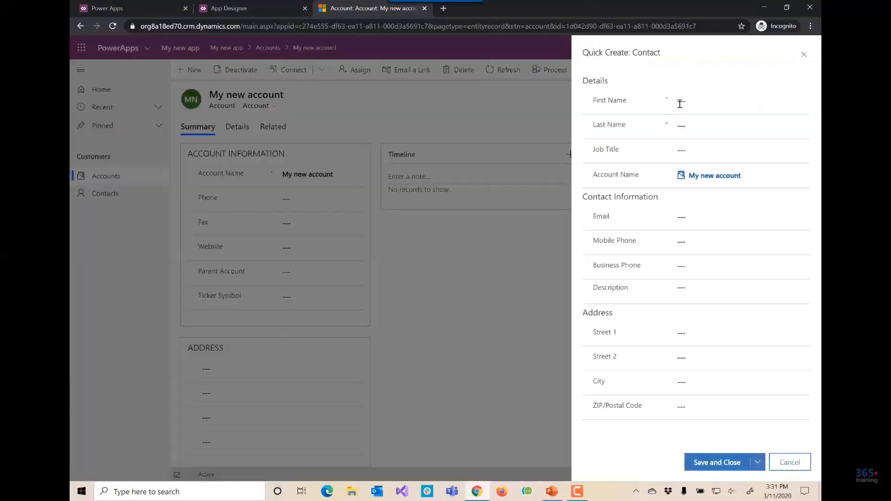
click(682, 101)
text(New)
key(Tab)
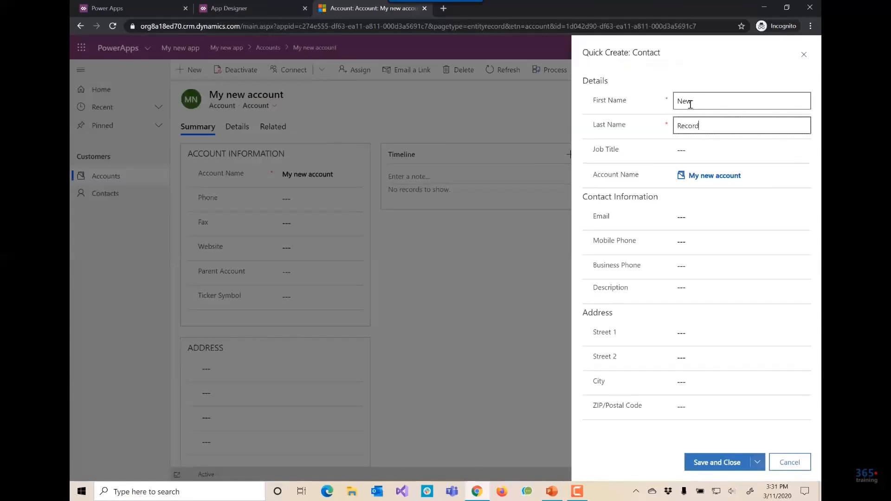
click(738, 463)
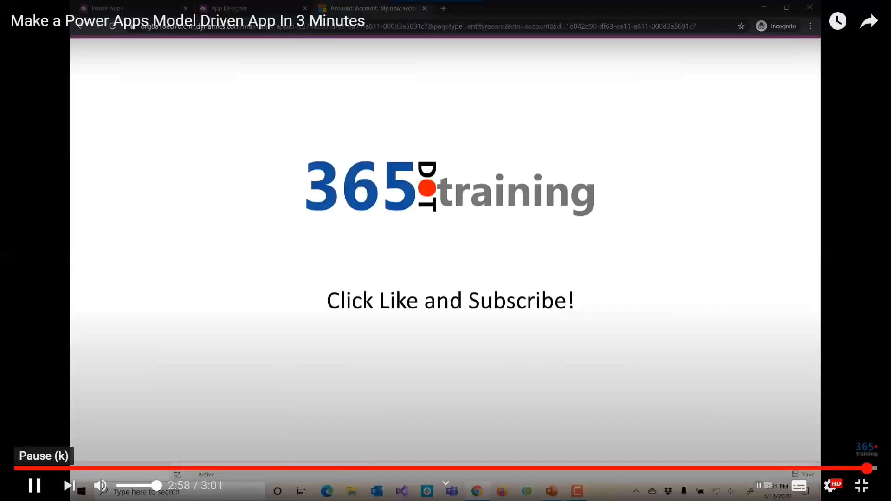
click(34, 485)
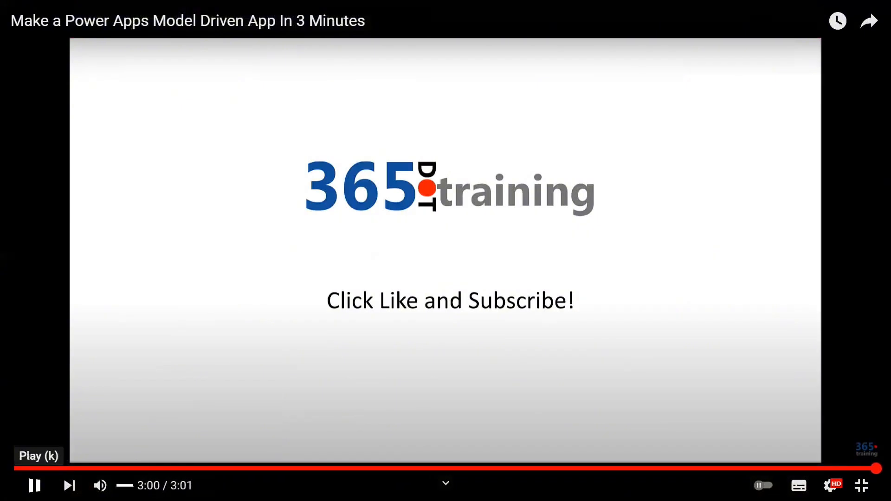
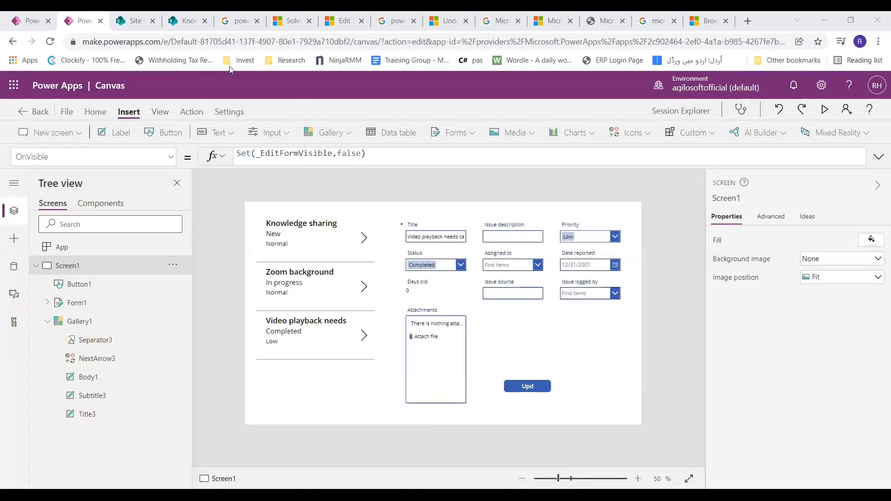
View the Issue tracker list in SharePoint, and inspect the gallery that displays it in the Power Apps canvas app
click(188, 23)
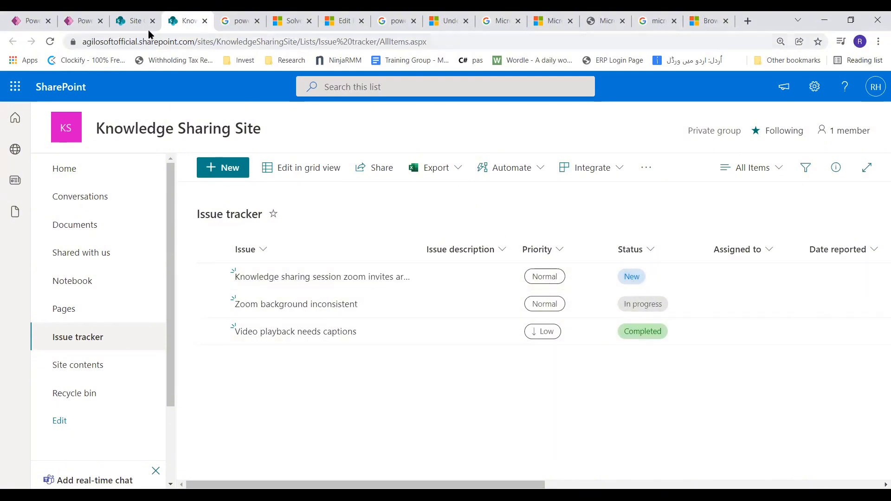
click(84, 21)
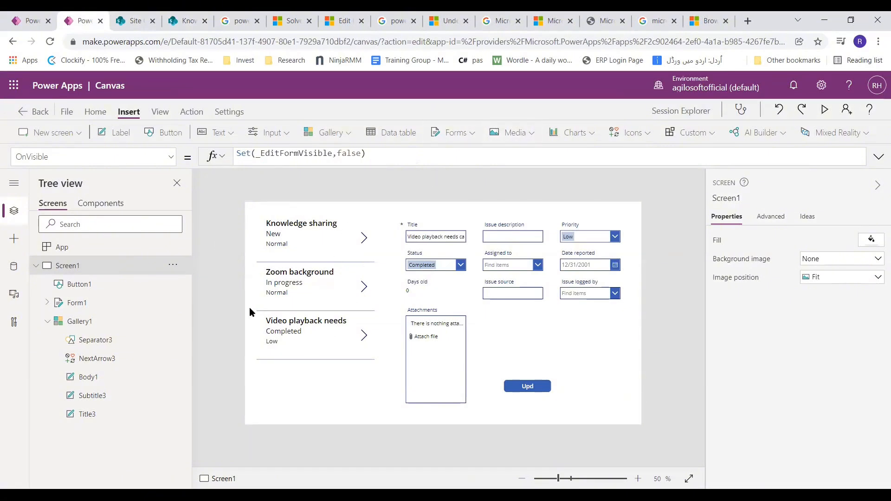
click(320, 253)
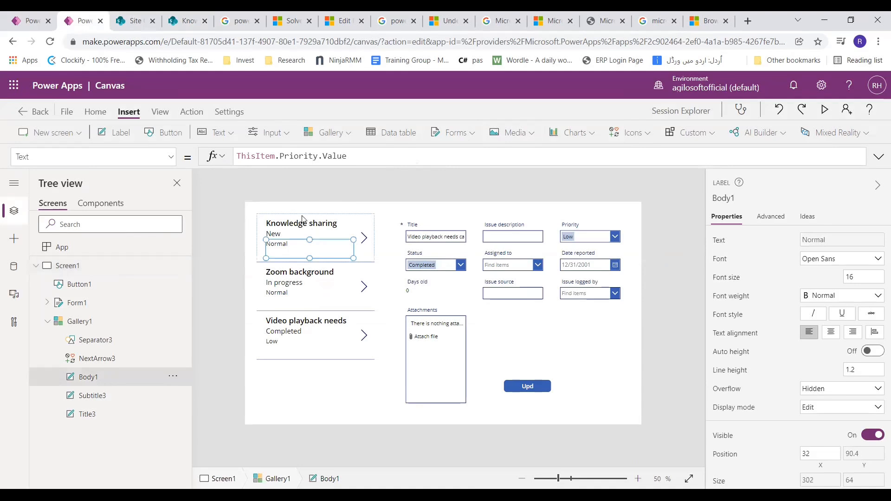
click(369, 392)
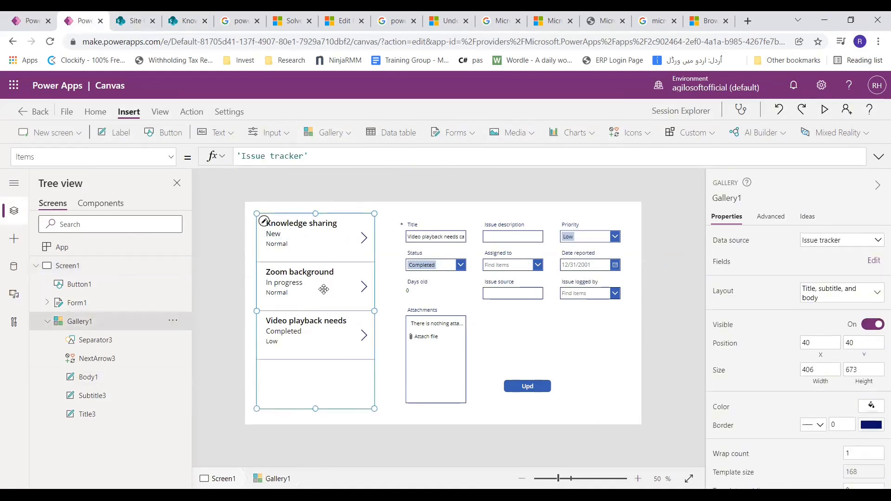
Examine the full OnSelect formula of the gallery's next arrow icon
click(366, 240)
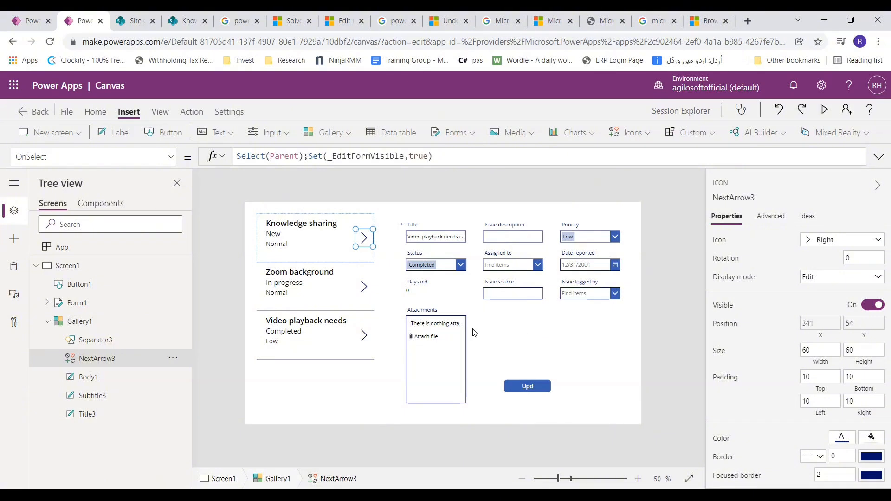
click(446, 157)
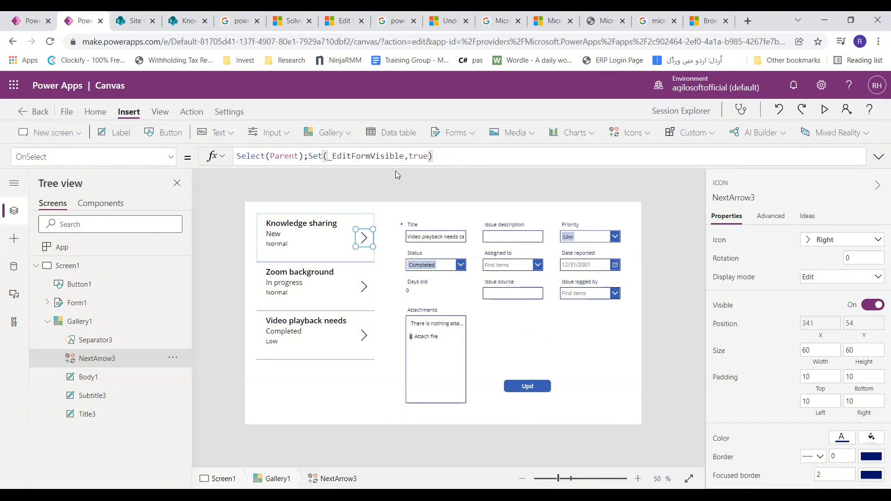
click(879, 157)
click(474, 163)
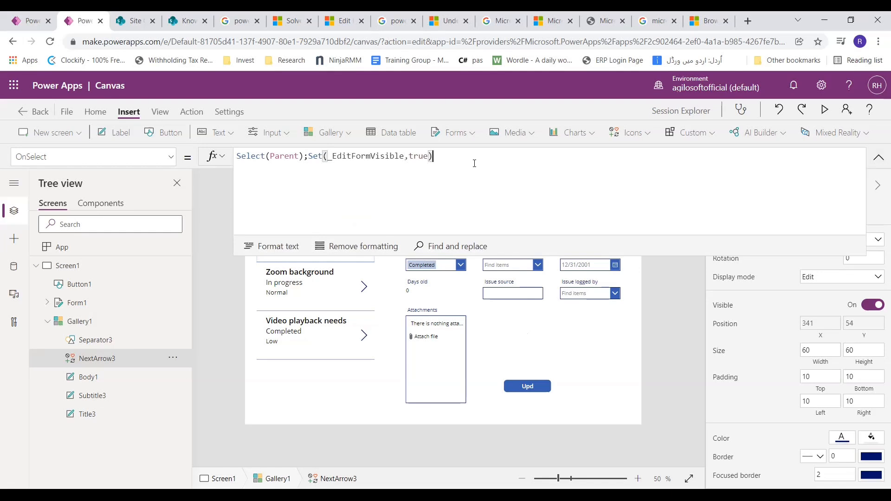
key(ctrl+a)
click(358, 189)
click(879, 157)
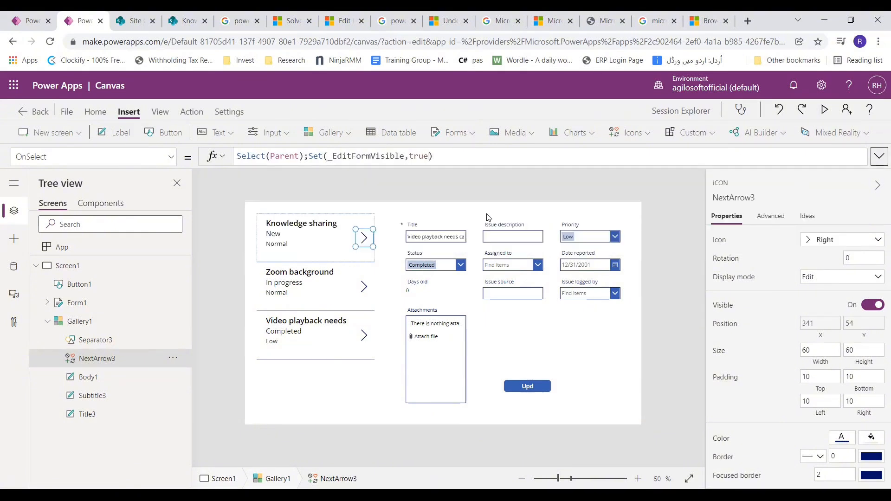
Review the submit button's OnSelect formula, the screen's OnVisible formula and the edit form's Visible property
click(485, 220)
click(543, 333)
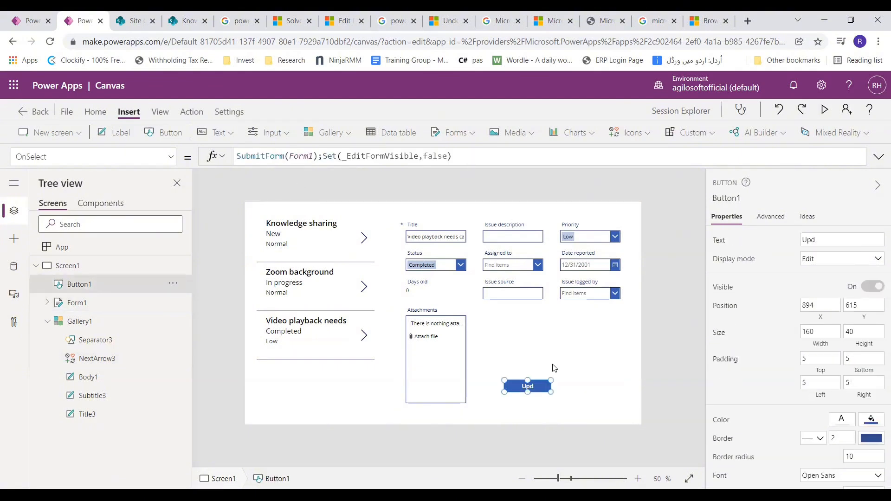
click(306, 435)
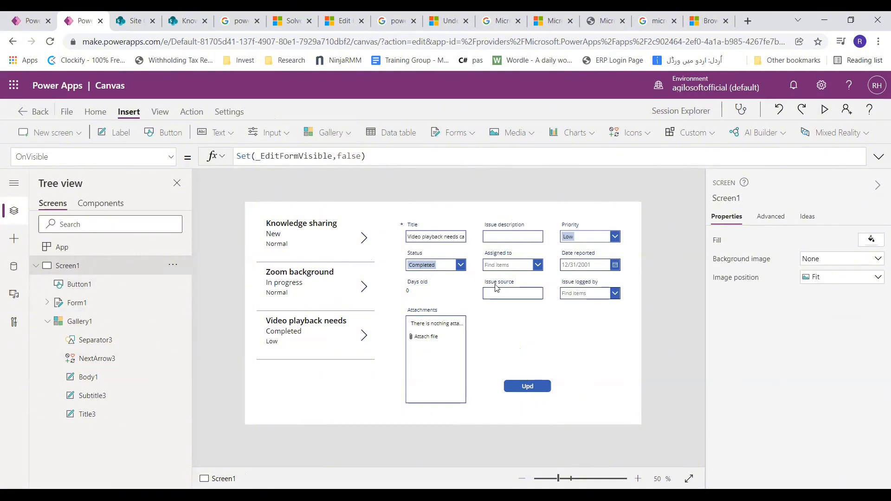
click(536, 351)
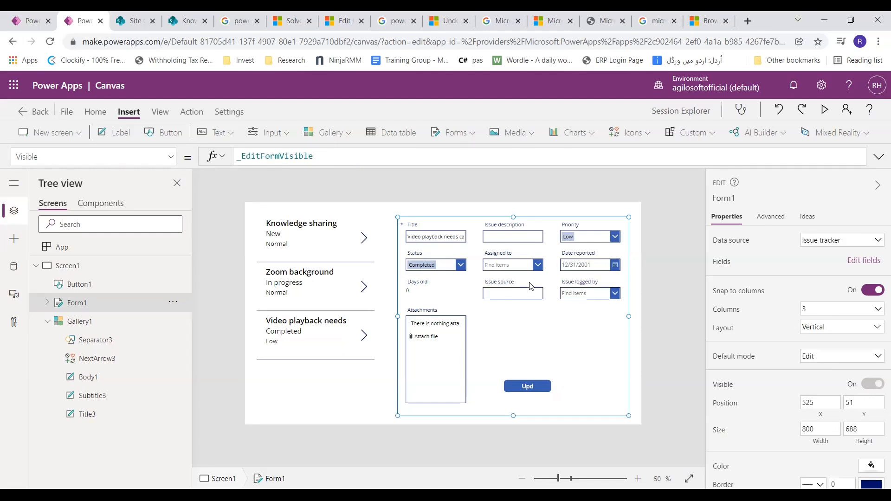
Change the text of the form's submit button to "Update"
click(537, 389)
click(852, 241)
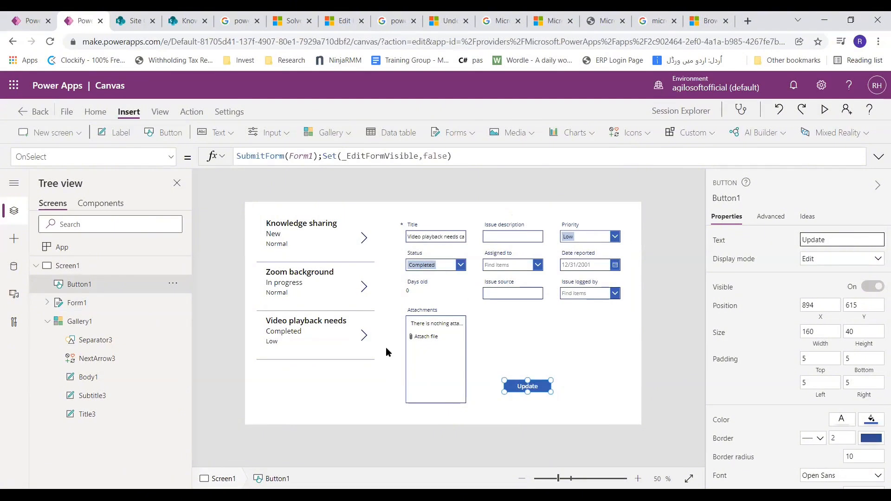
click(522, 431)
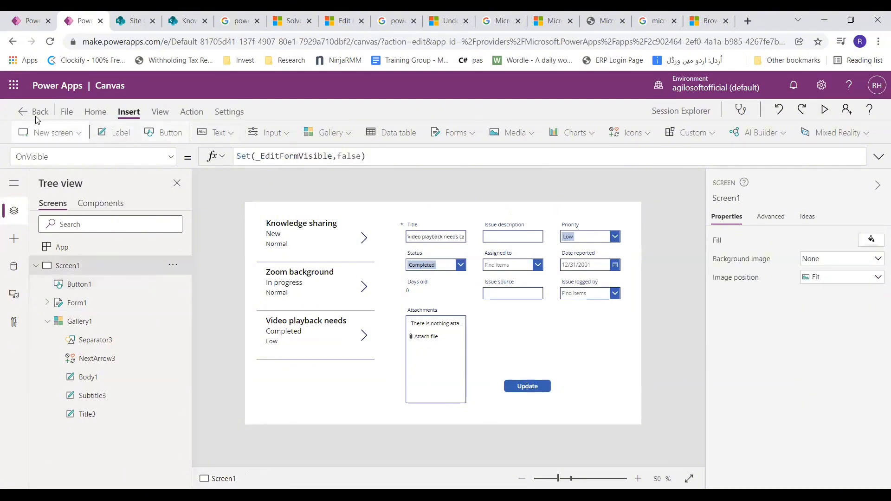
Save the Session Explorer app without version notes and return to the canvas editor
click(65, 112)
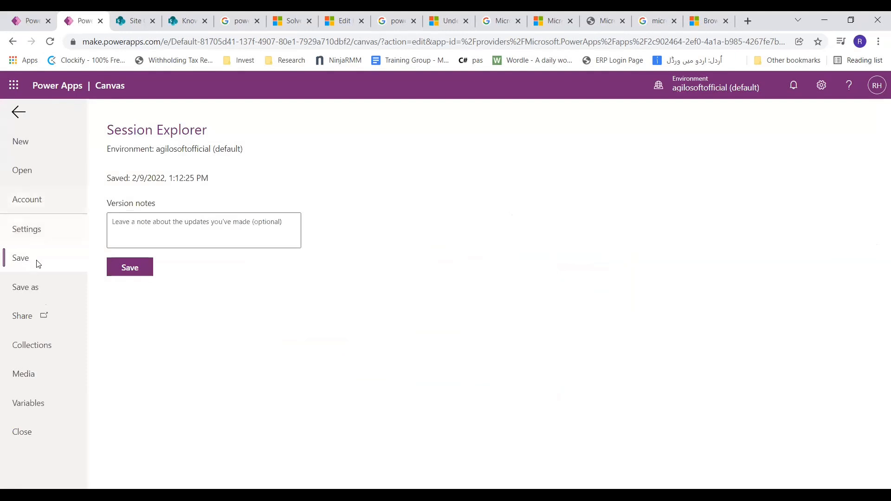
click(132, 272)
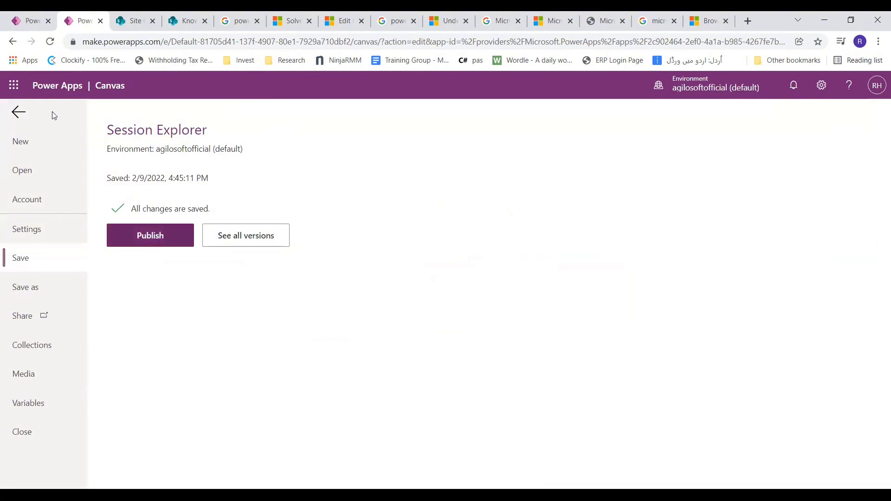
click(17, 113)
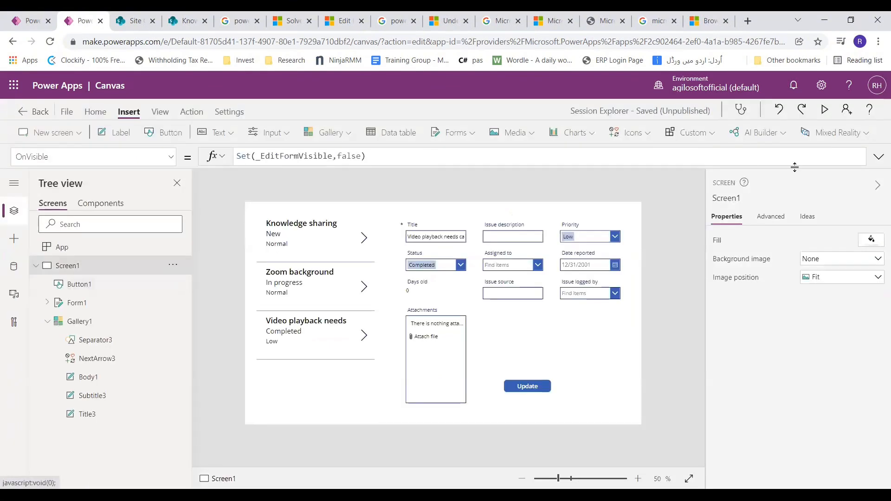
Preview the app and load each gallery issue into the edit form, ending on the Knowledge sharing issue
click(825, 109)
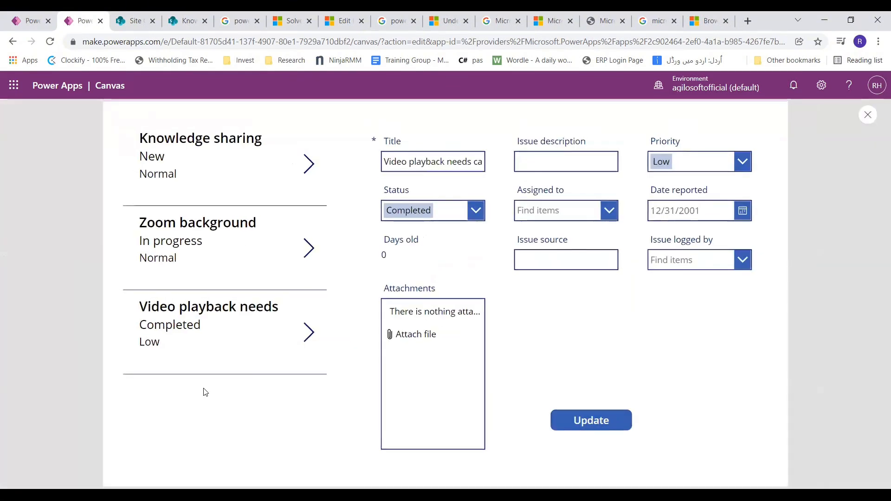
click(306, 167)
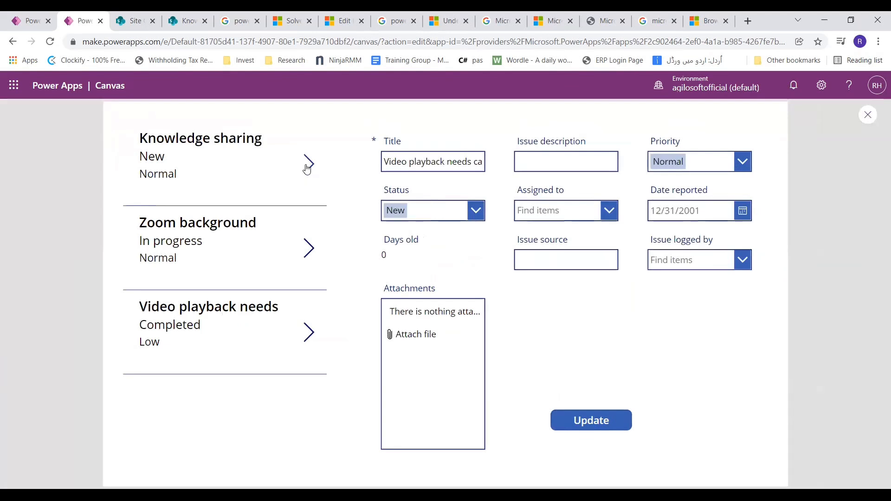
click(309, 249)
click(309, 333)
click(311, 164)
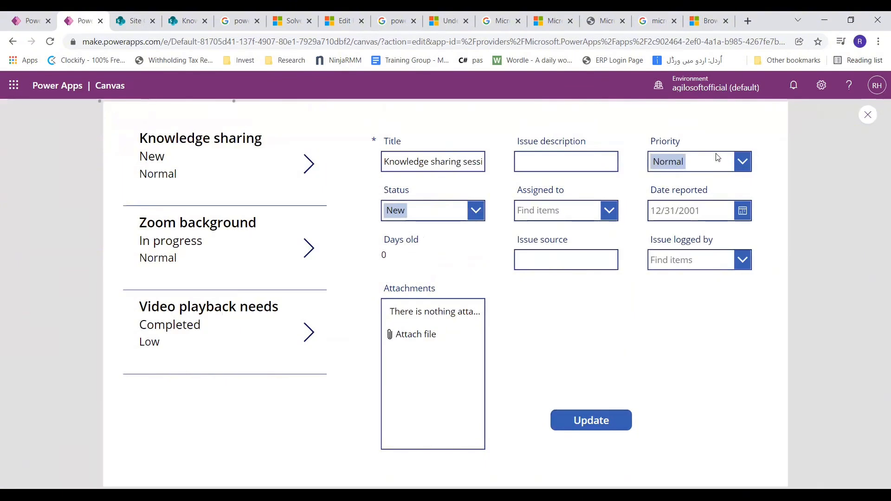
Set the Knowledge sharing issue's priority to High and submit the update
click(747, 168)
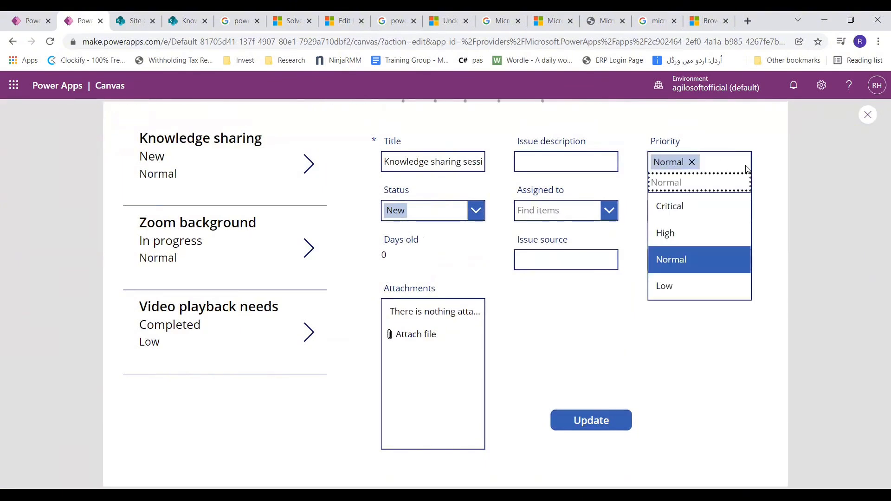
click(697, 230)
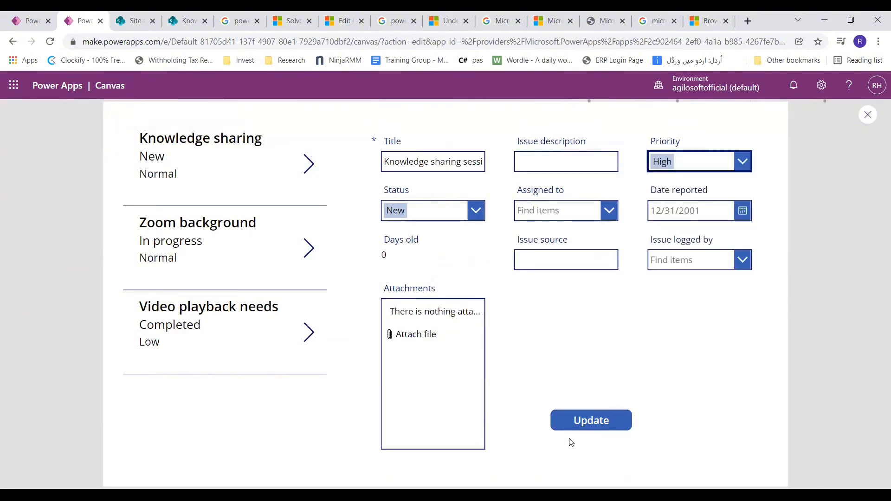
click(594, 418)
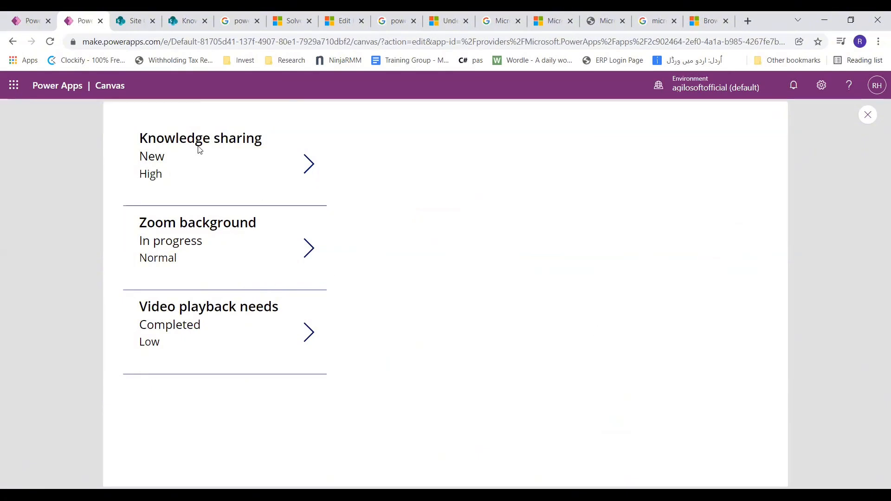
Check all three issues in the edit form again, and close the app preview
click(309, 166)
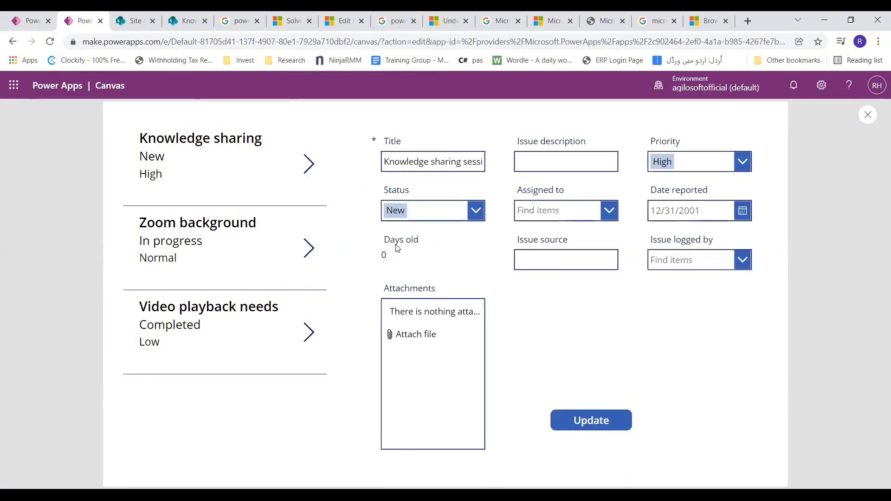
click(309, 248)
click(309, 333)
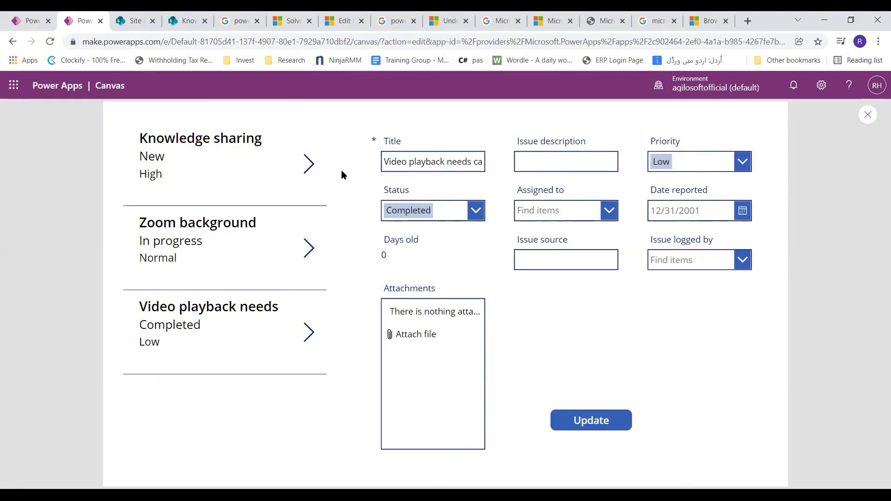
click(867, 120)
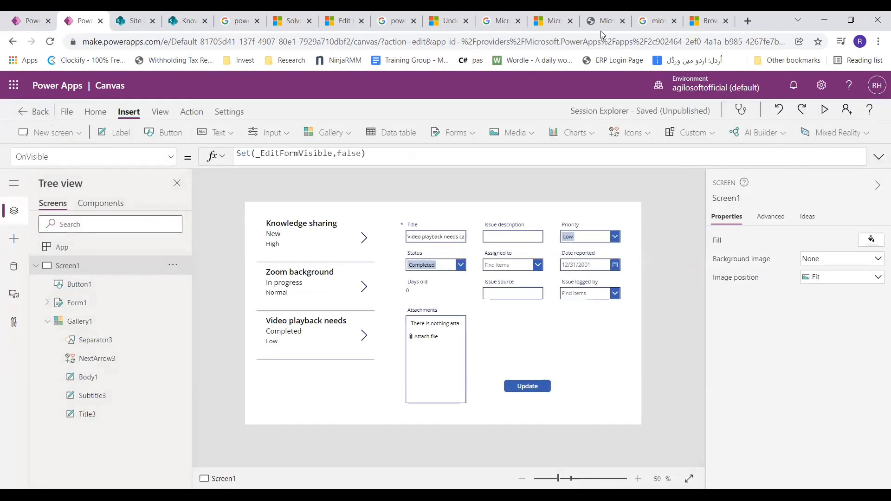